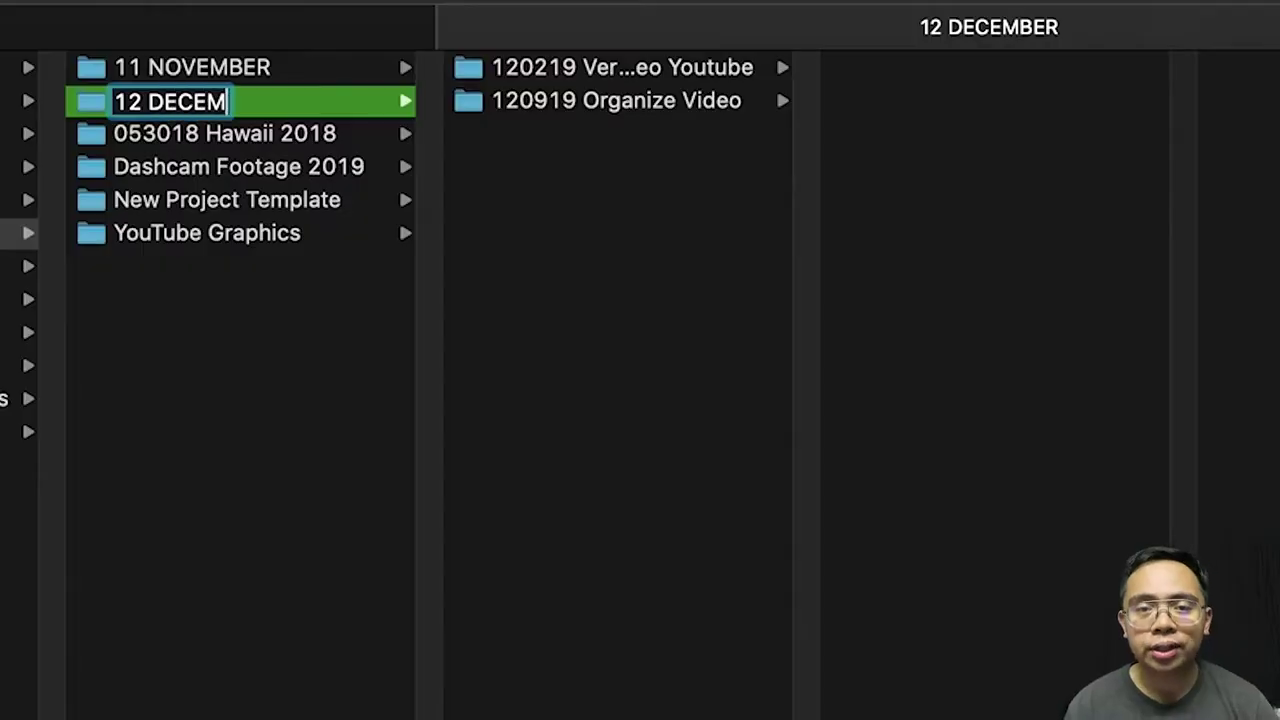
Step: Confirm the 12 DECEMBER folder name and look through the November project folders
key("Return")
key("Up")
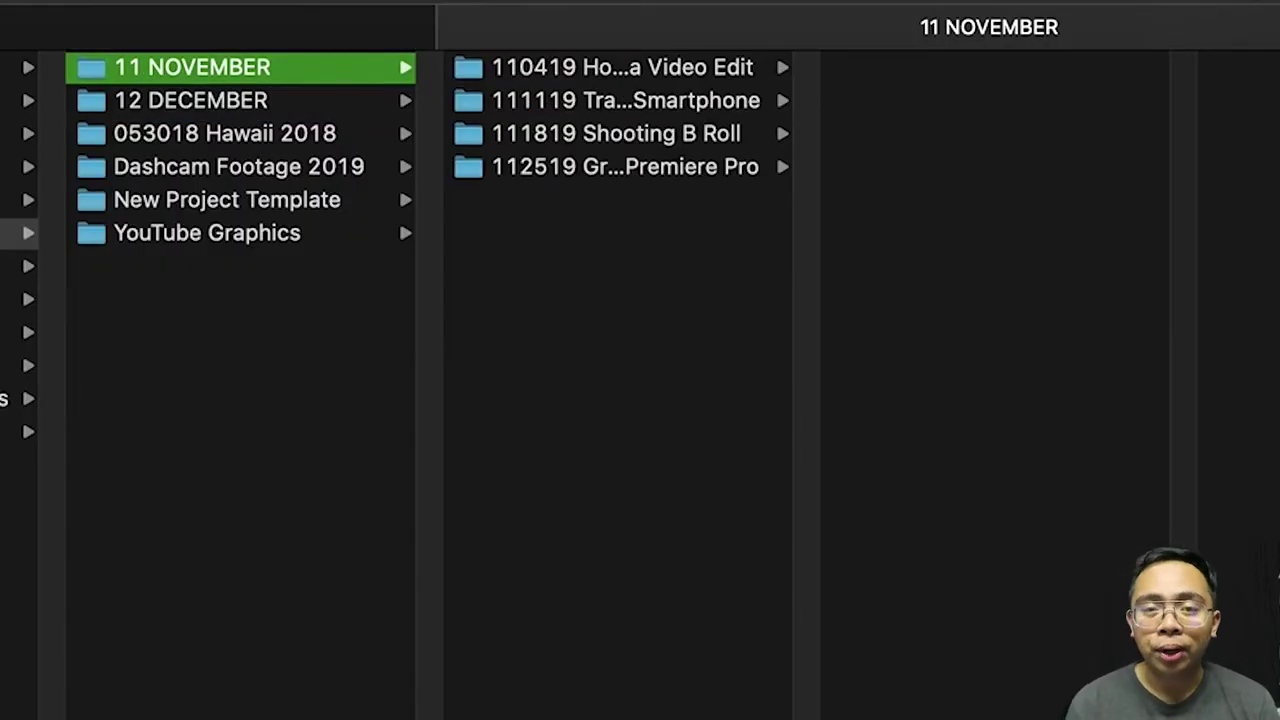
key("Right")
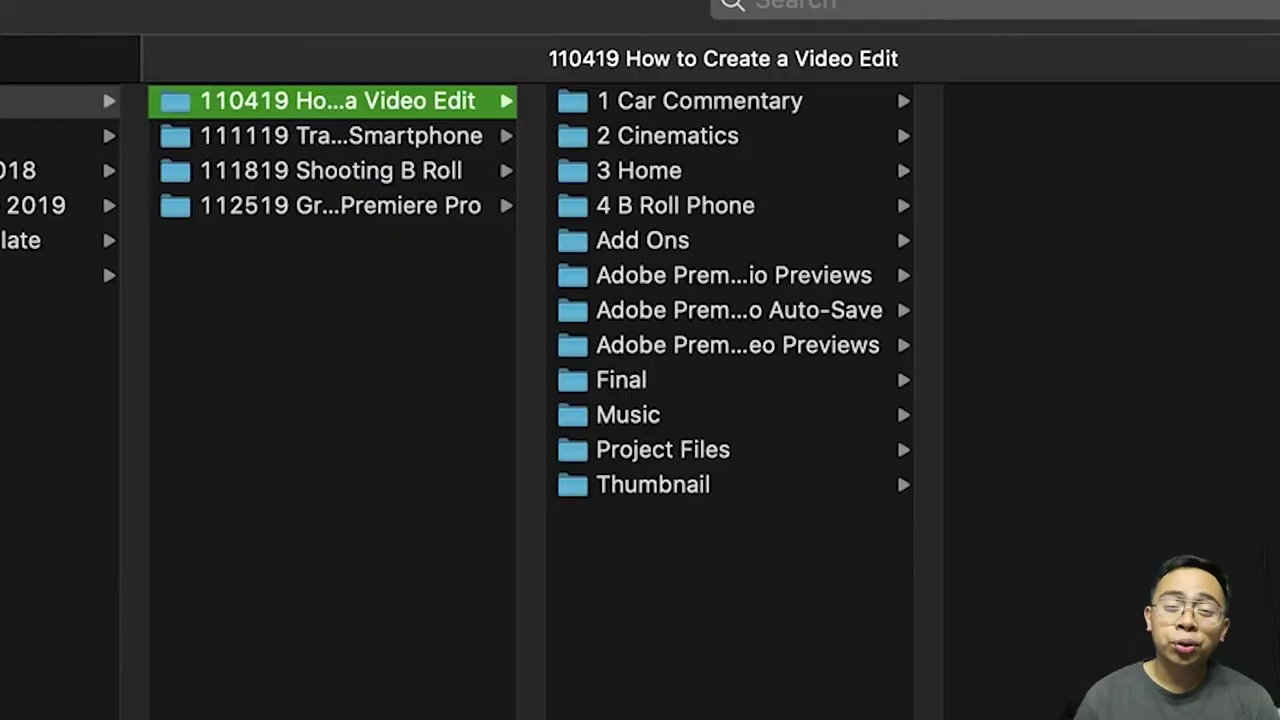
key("Down")
key("Down")
key("Down")
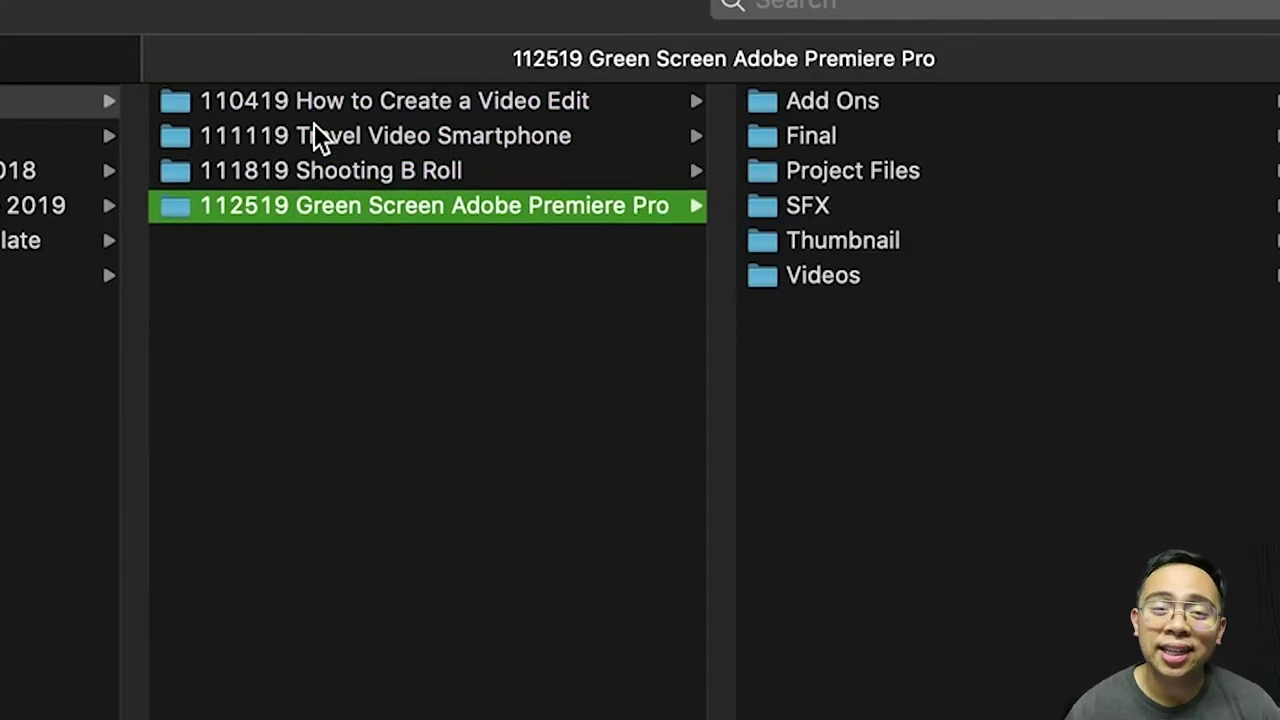
key("Left")
Step: Create a new folder among the December projects and start naming it '120919 Vlogging Setup'
key("Down")
key("Right")
key("Down")
key("Left")
key("Right")
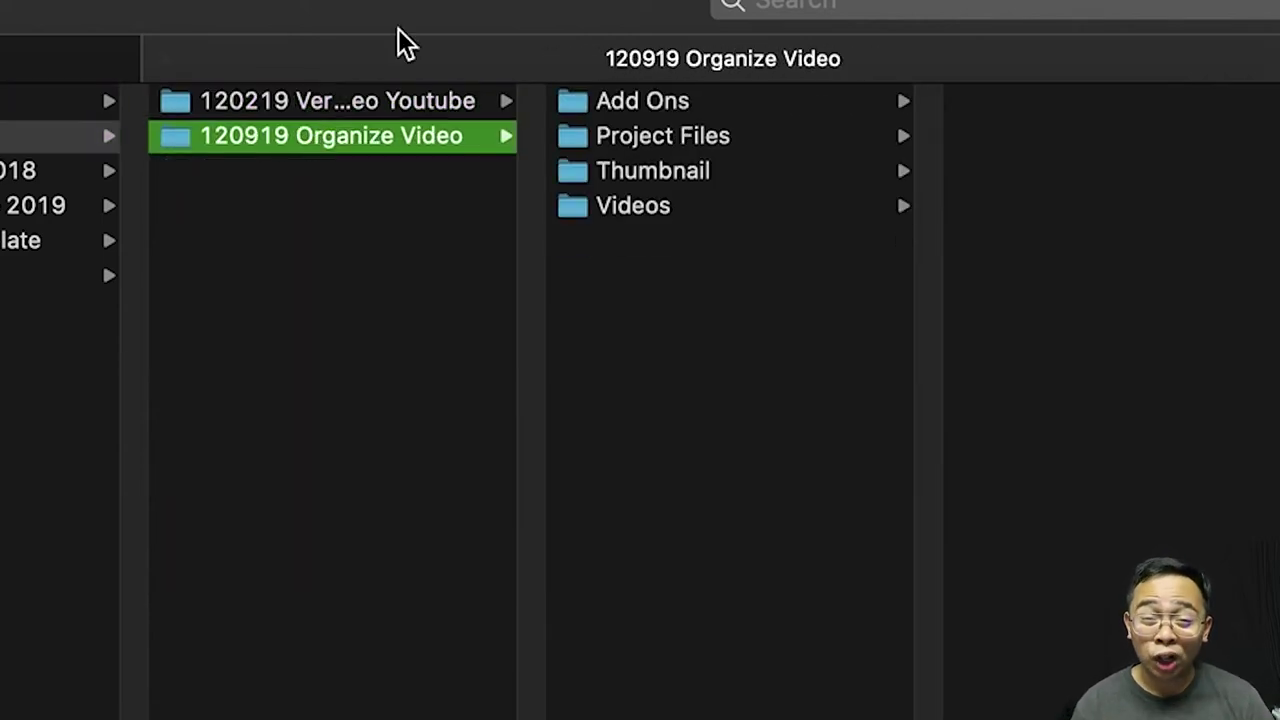
key("super+shift+n")
type("120919 Vl")
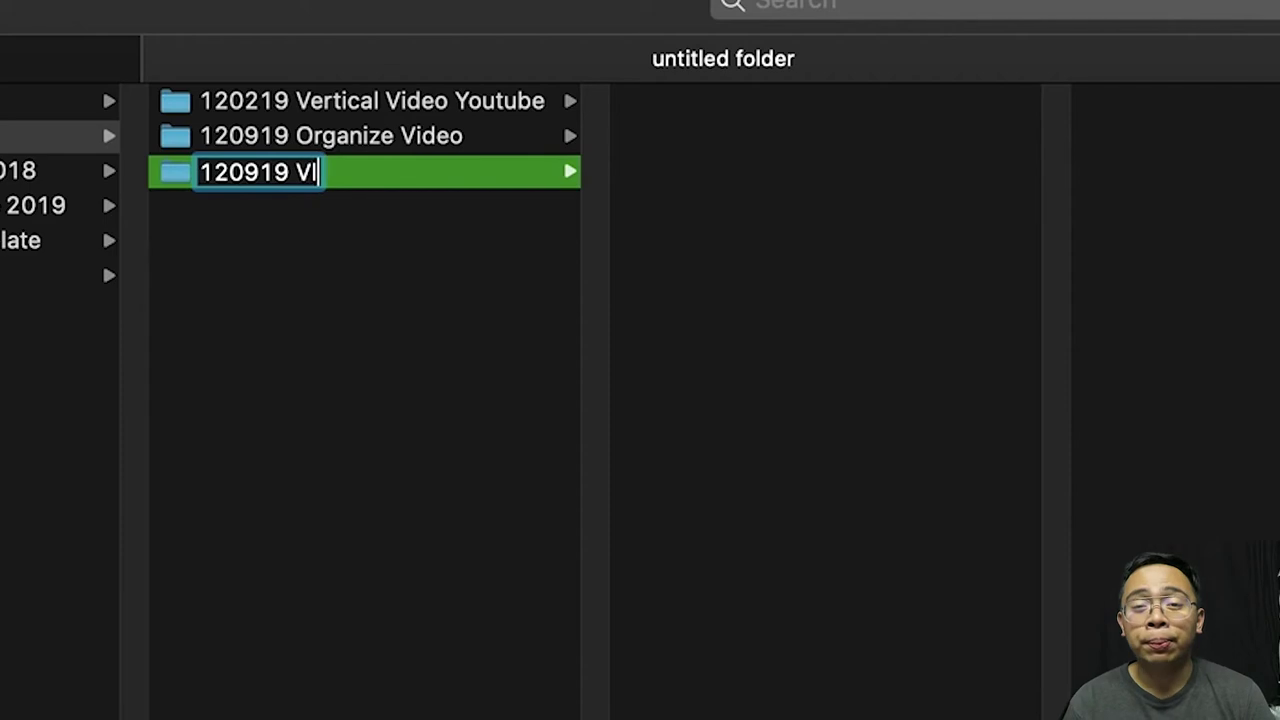
type("ogging Setup")
Step: Confirm the new December folder's name as '120919 Vlogging Setup'
key("Return")
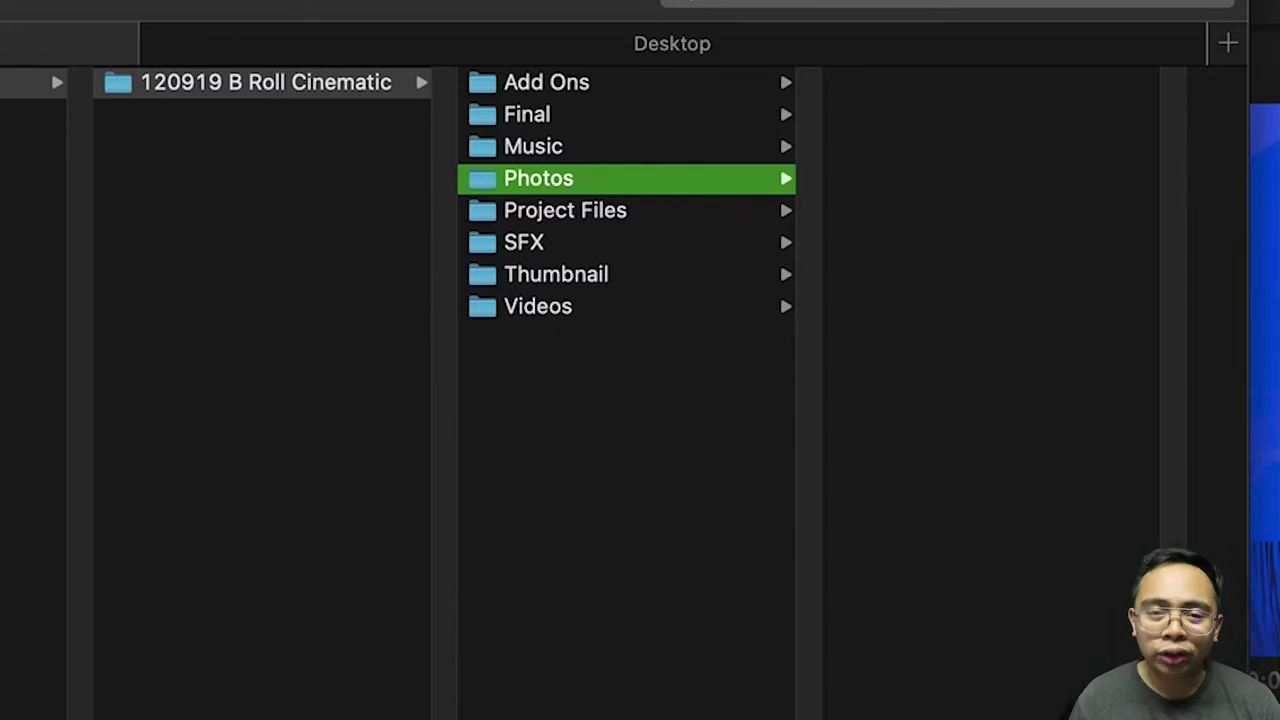
Step: Browse the Music, Add Ons, Photos, Thumbnail, SFX and Final subfolders of 120919 B Roll Cinematic
left_click(533, 146)
key("Up")
key("Up")
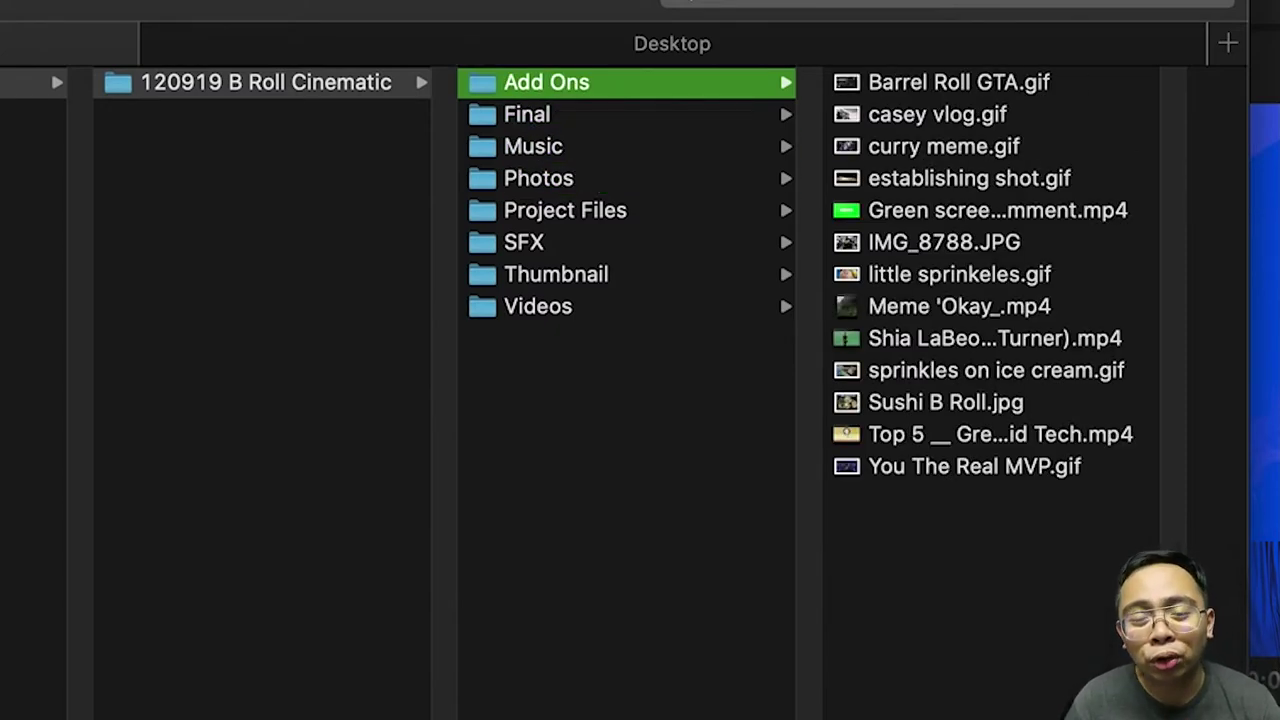
key("Down")
key("Down")
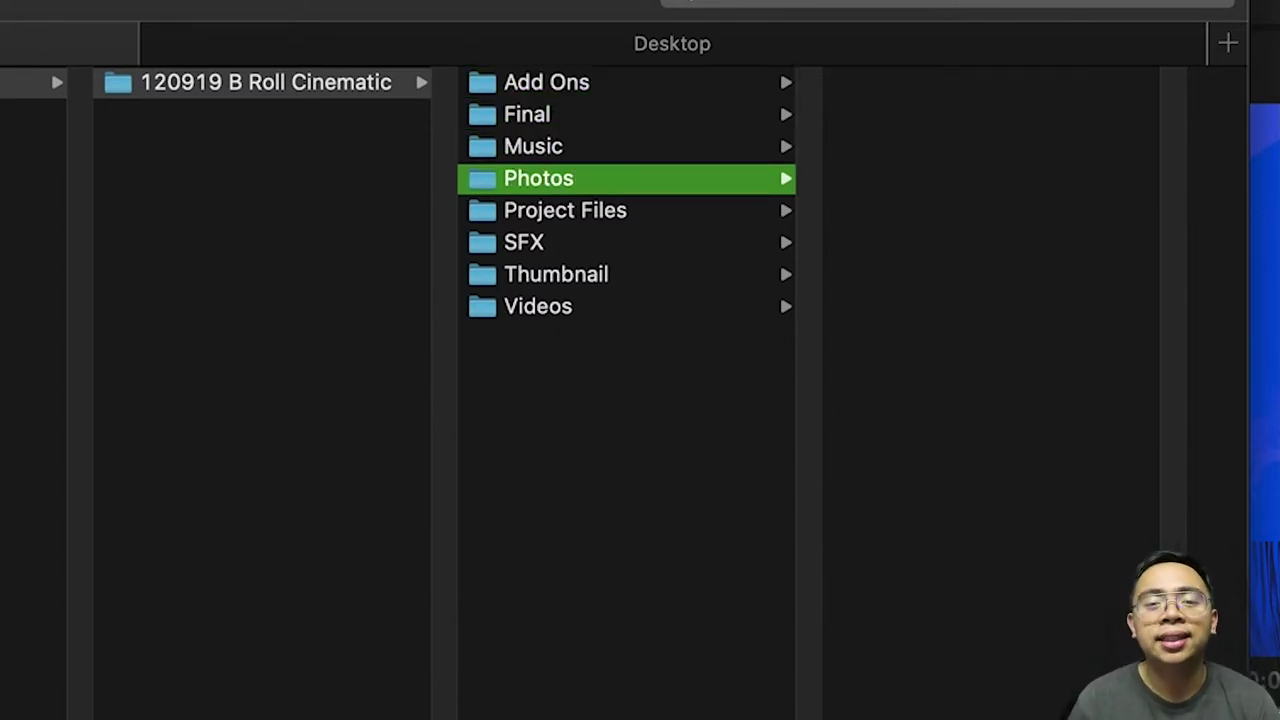
key("Down")
key("Down")
key("Down")
key("Down")
key("Up")
key("Up")
key("Up")
key("Up")
key("Up")
key("Up")
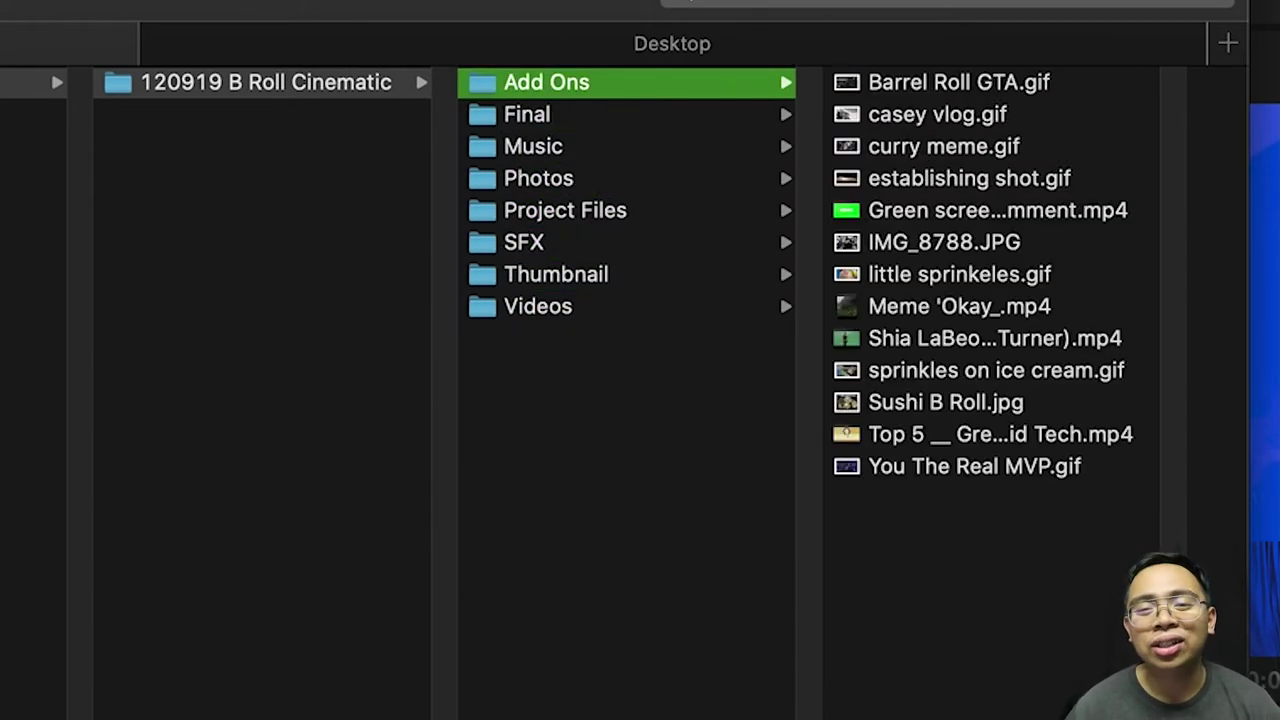
key("Down")
key("Down")
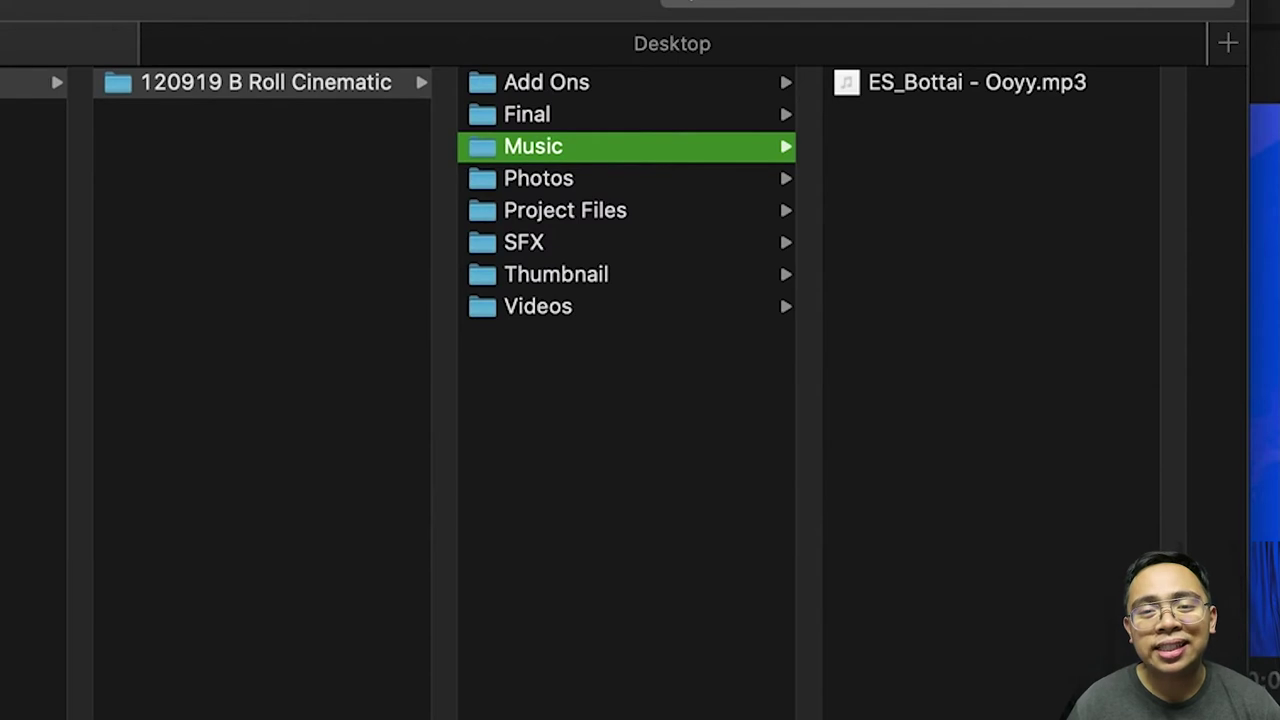
key("Down")
key("Down")
key("Down")
key("Up")
key("Up")
key("Up")
key("Up")
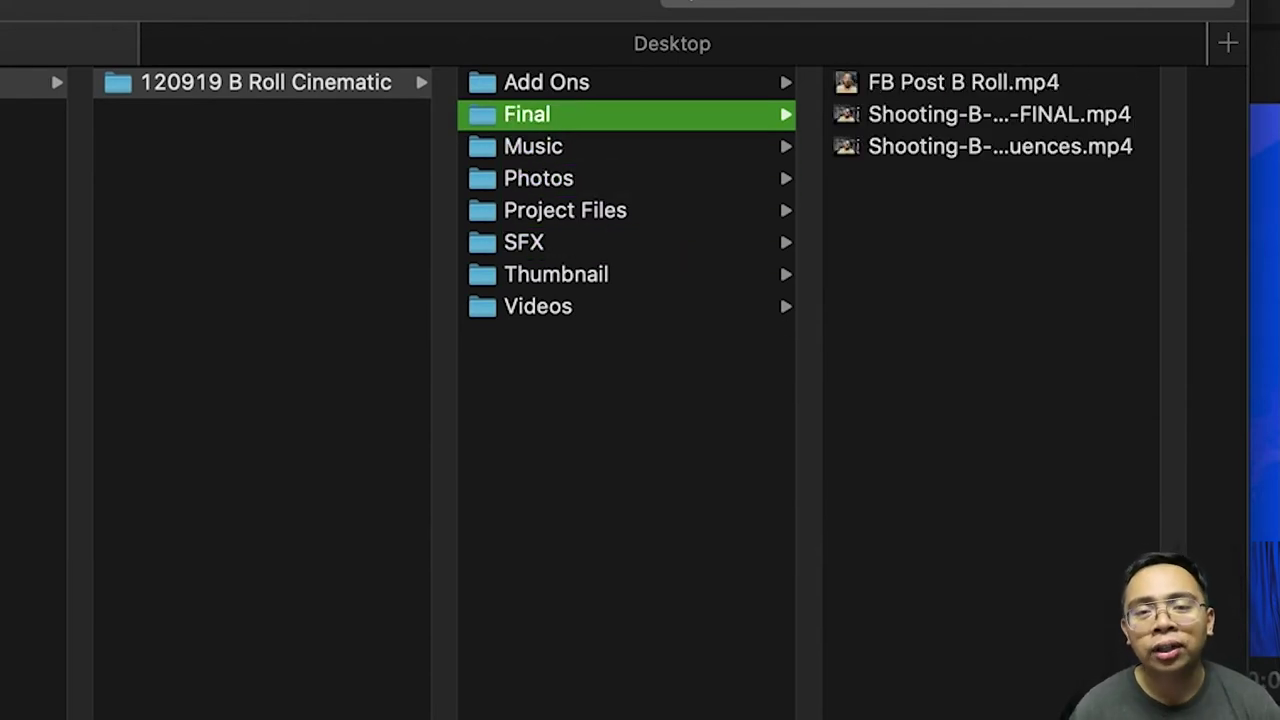
key("Down")
key("Down")
key("Down")
key("Down")
key("Down")
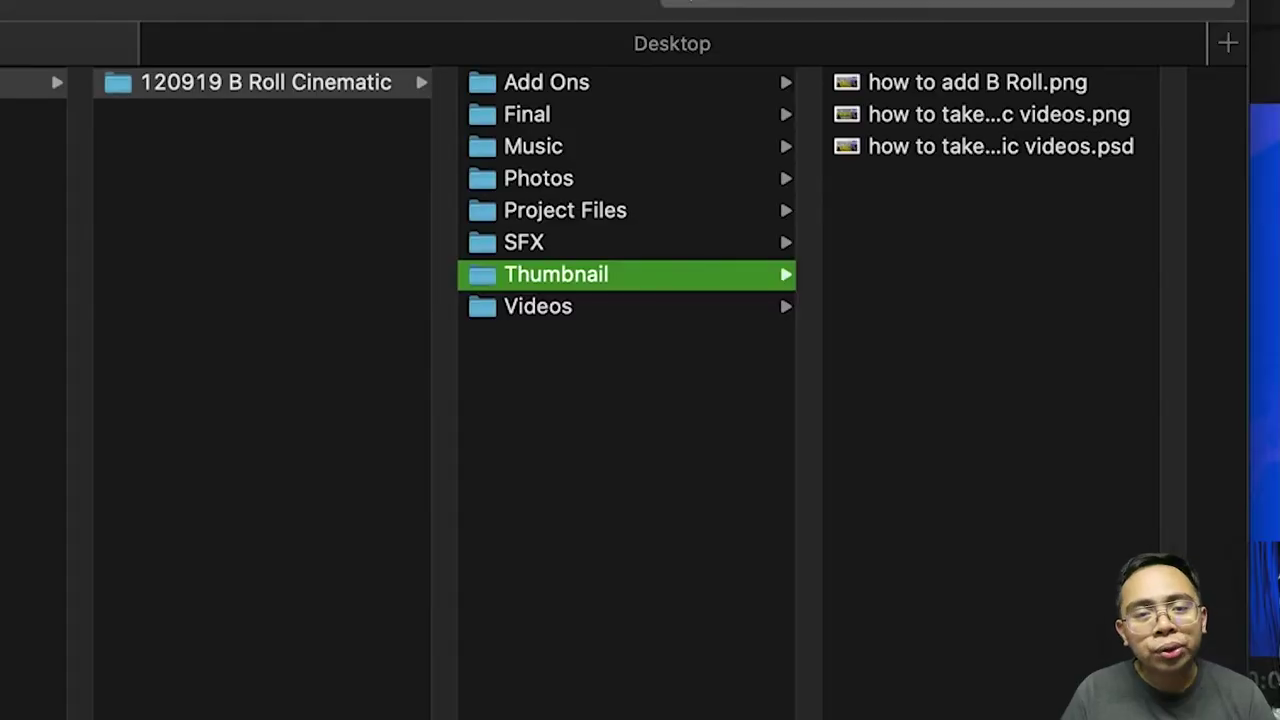
Step: Preview B Roll Cinematic Sequences.prproj in Project Files, then show the Add Ons folder
key("Up")
key("Up")
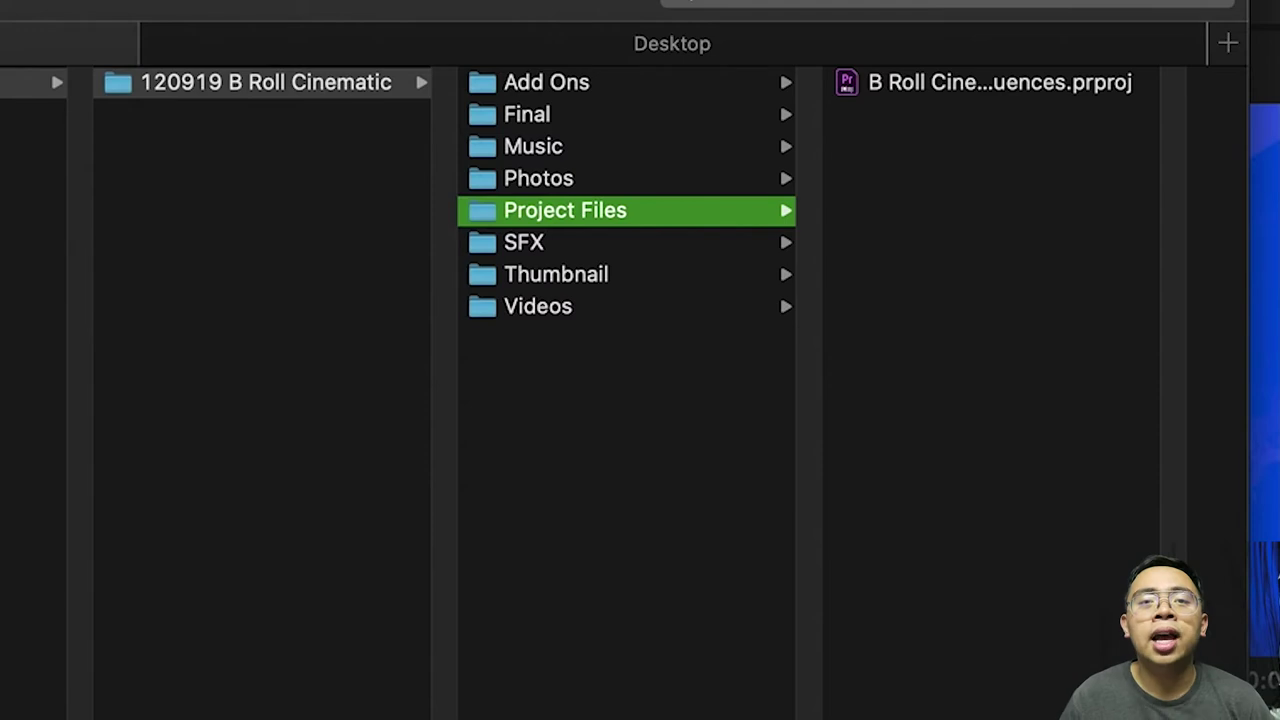
left_click(918, 80)
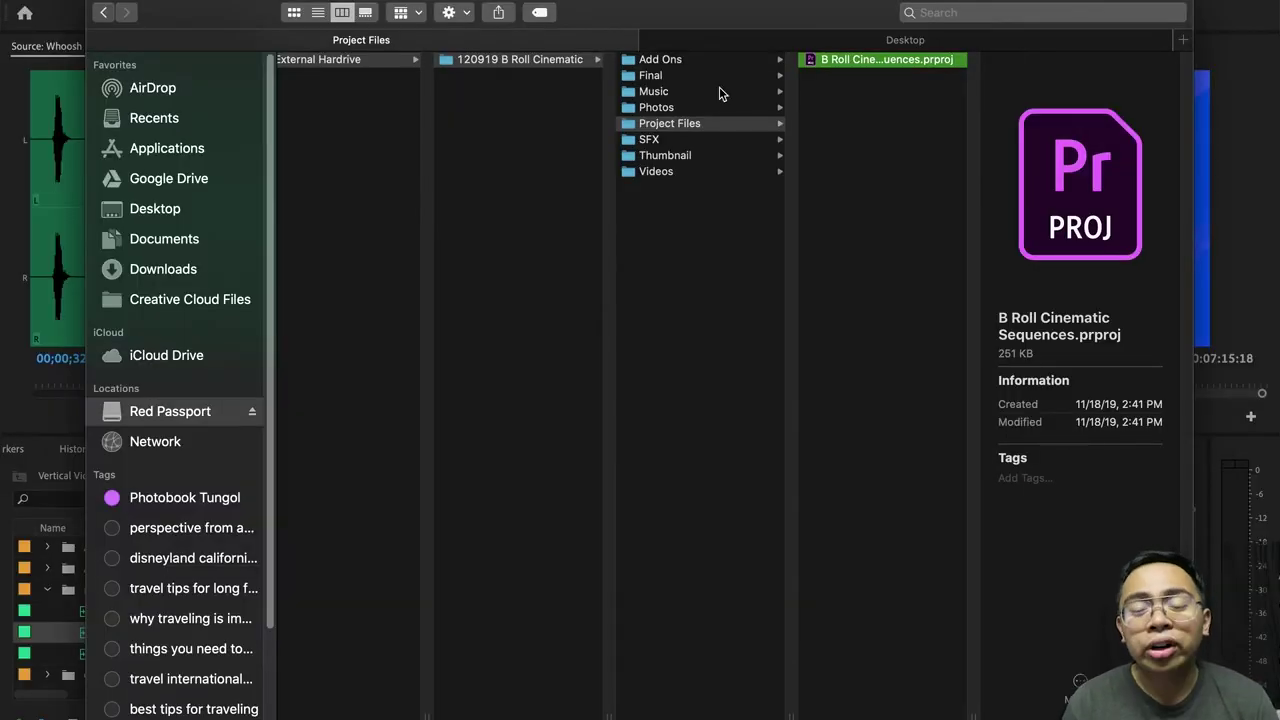
left_click(700, 60)
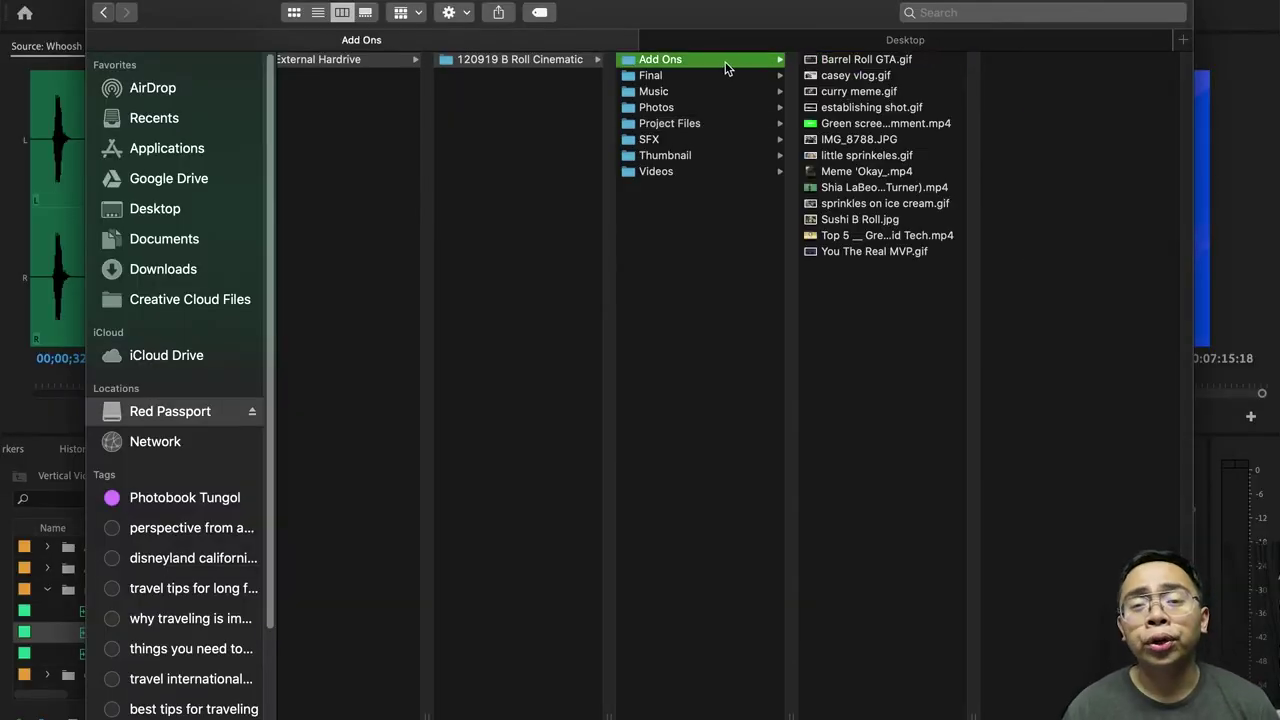
Step: Quick Look the Add Ons GIFs and Green screen comment.mp4 one after another
left_click(866, 60)
key("space")
left_click(942, 80)
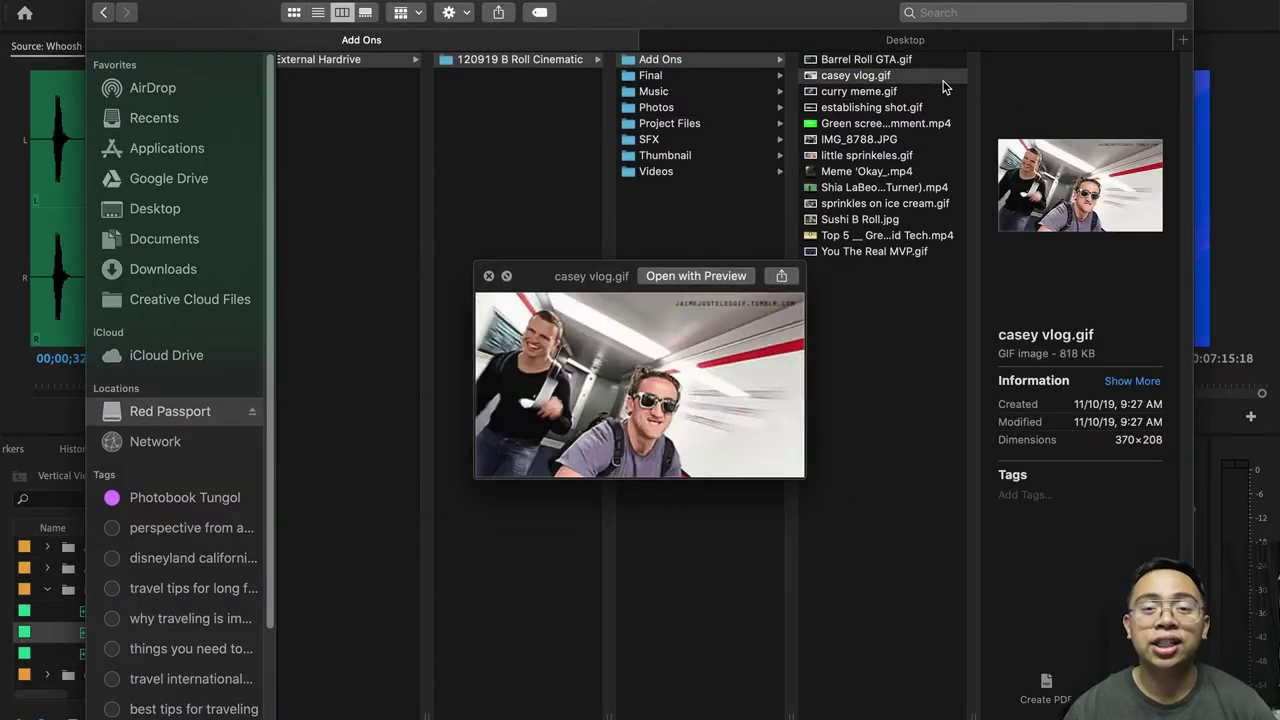
key("Down")
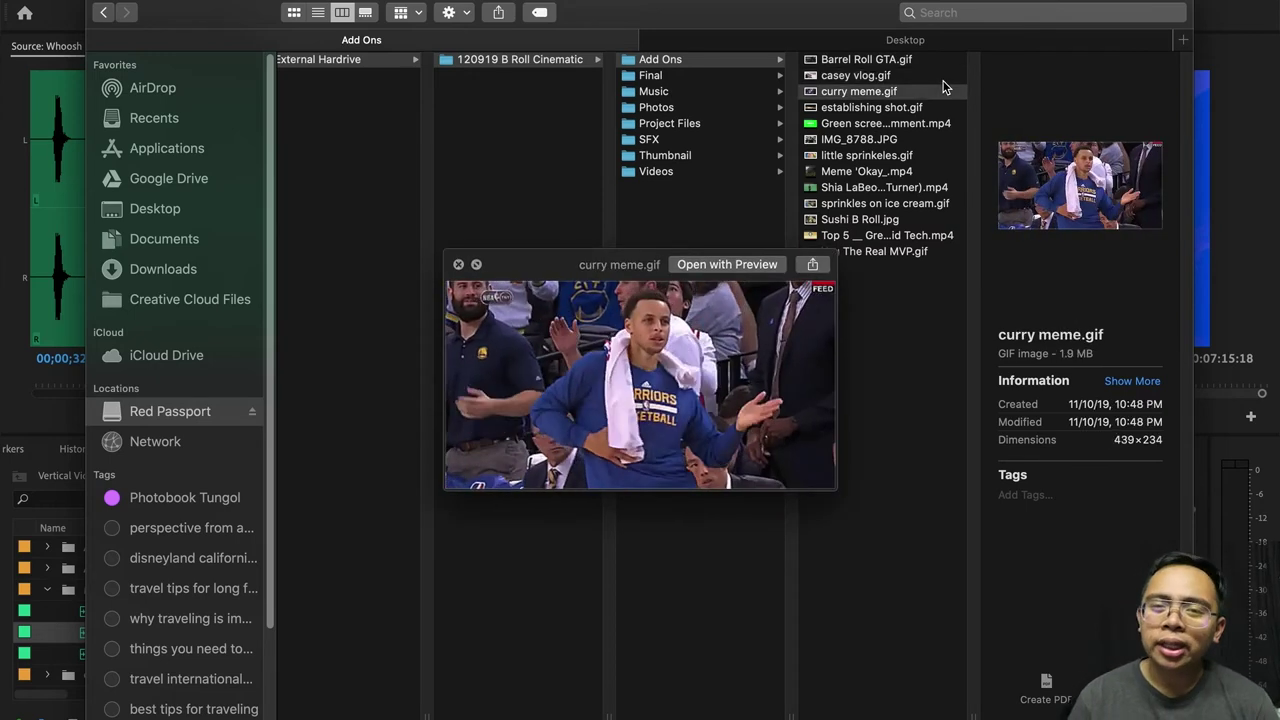
key("Down")
key("Down")
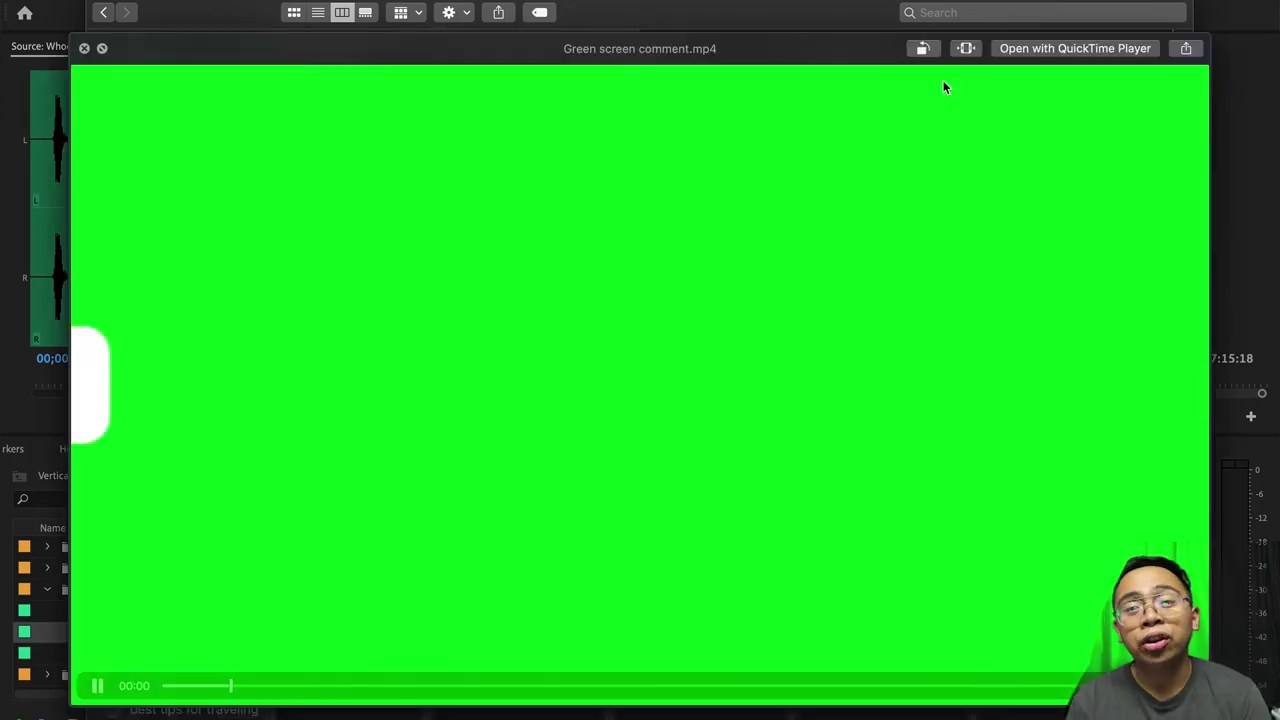
key("Down")
key("Down")
key("Down")
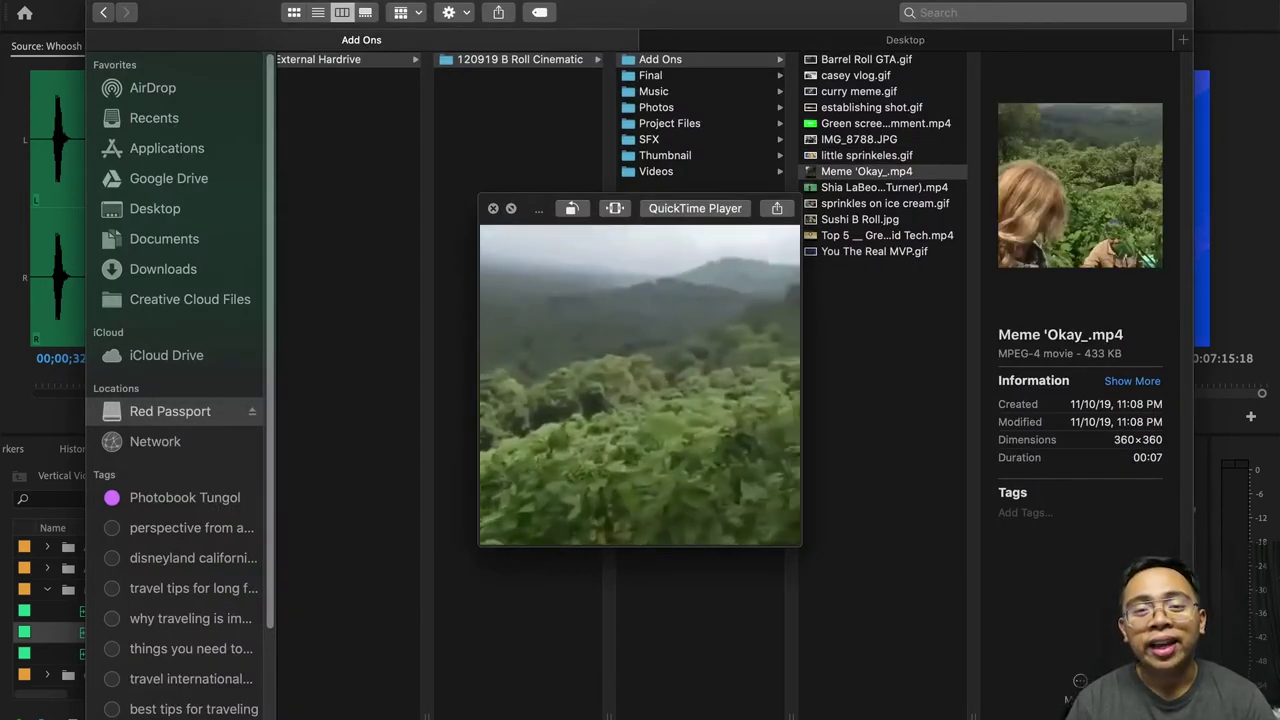
Step: Preview ES_Bottai - Ooyy.mp3 in Music, then 30 Second Timer and Ding Sound Effect in SFX
left_click(653, 91)
key("Right")
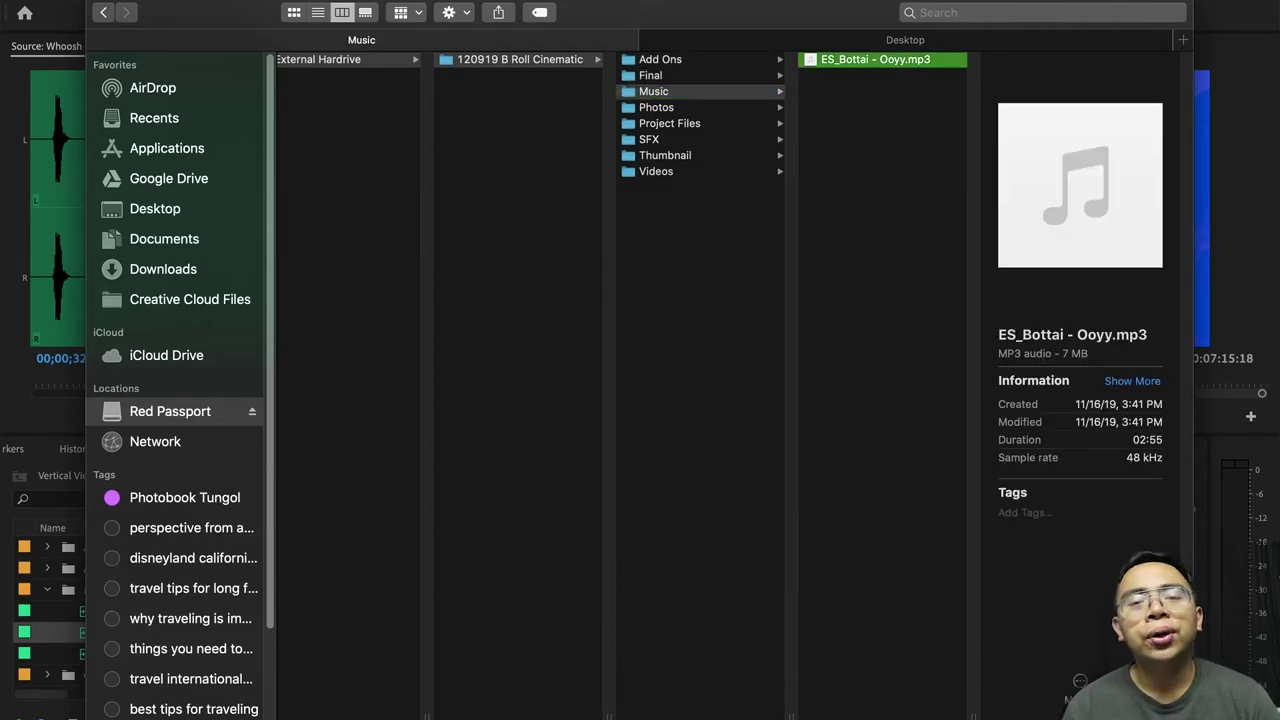
key("space")
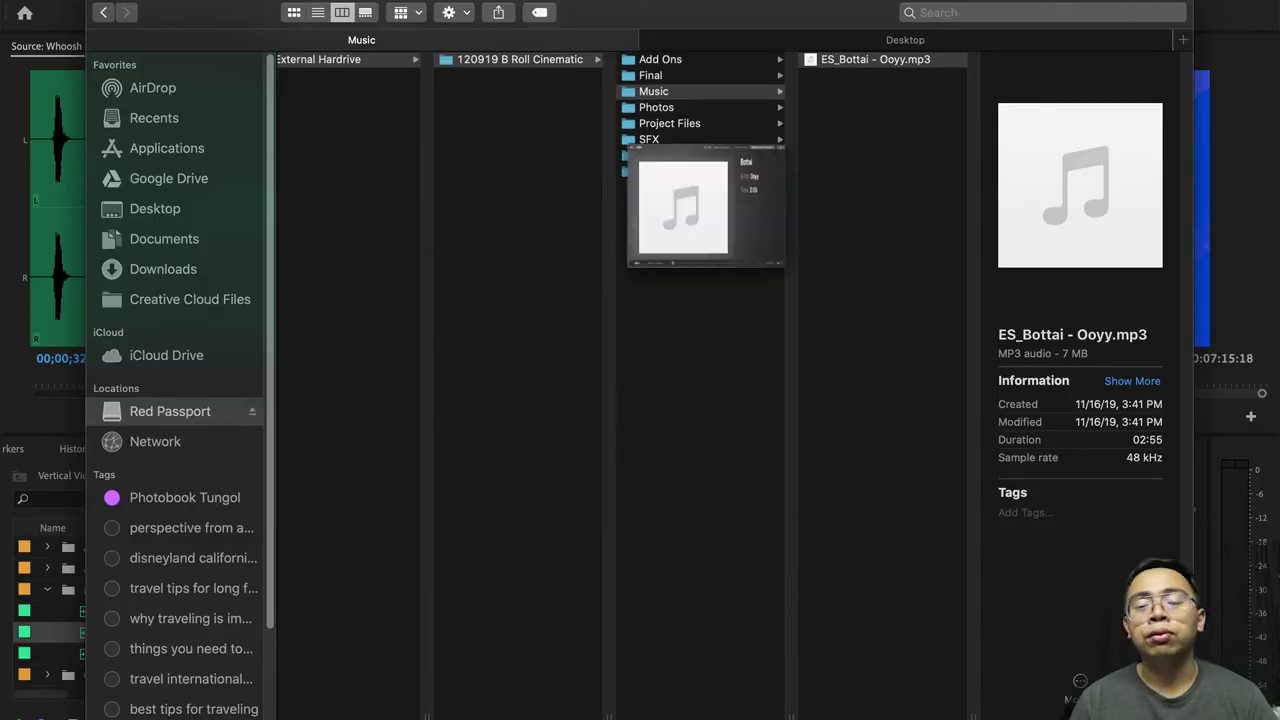
key("Left")
key("Down")
key("Down")
key("Down")
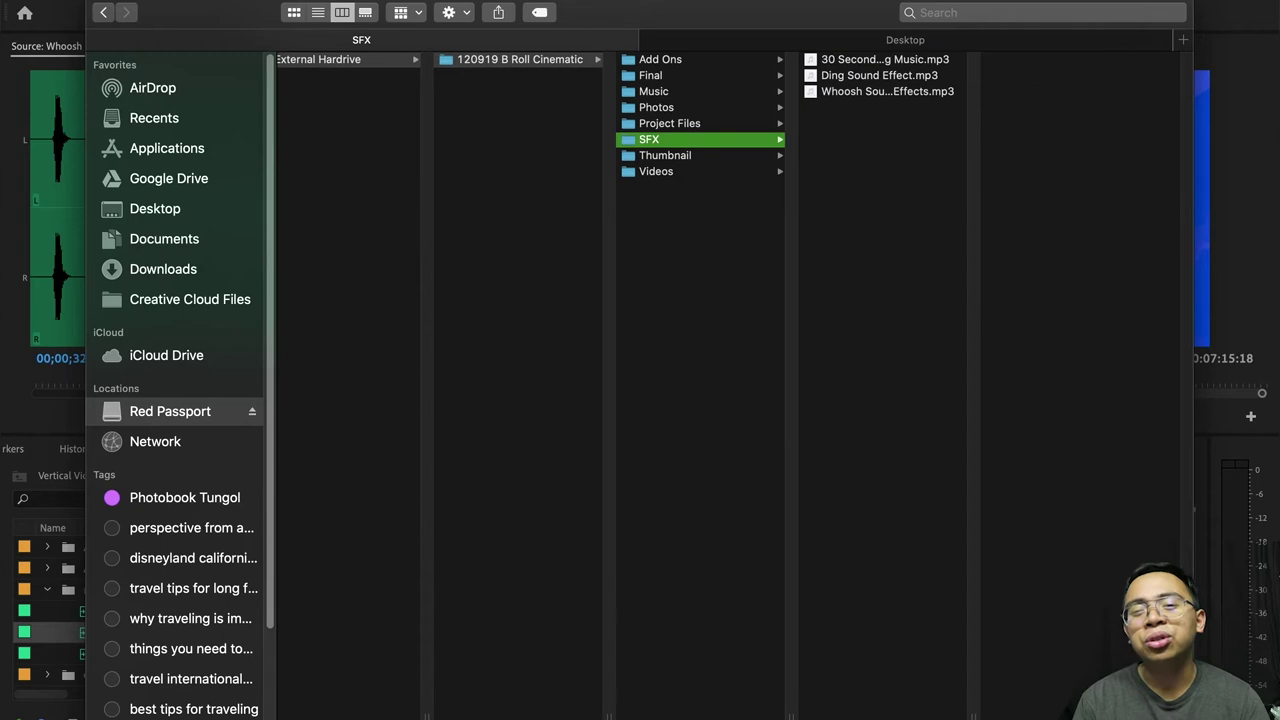
key("Right")
key("space")
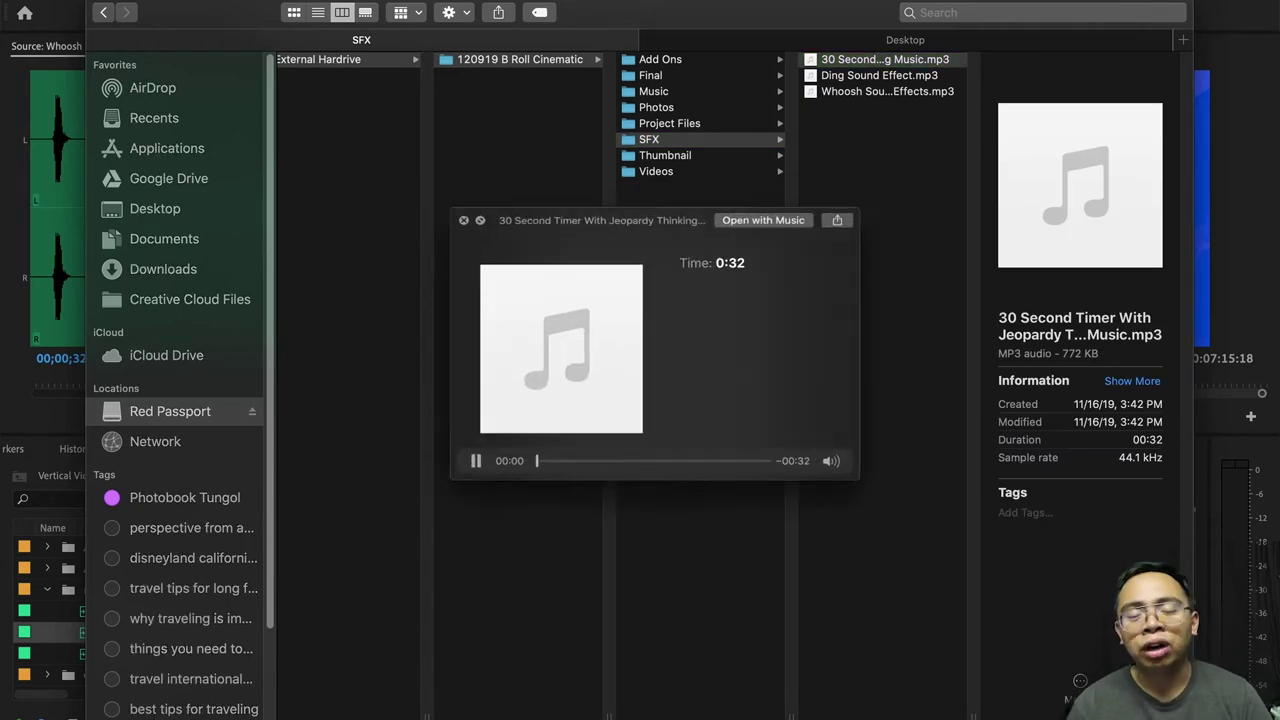
key("Down")
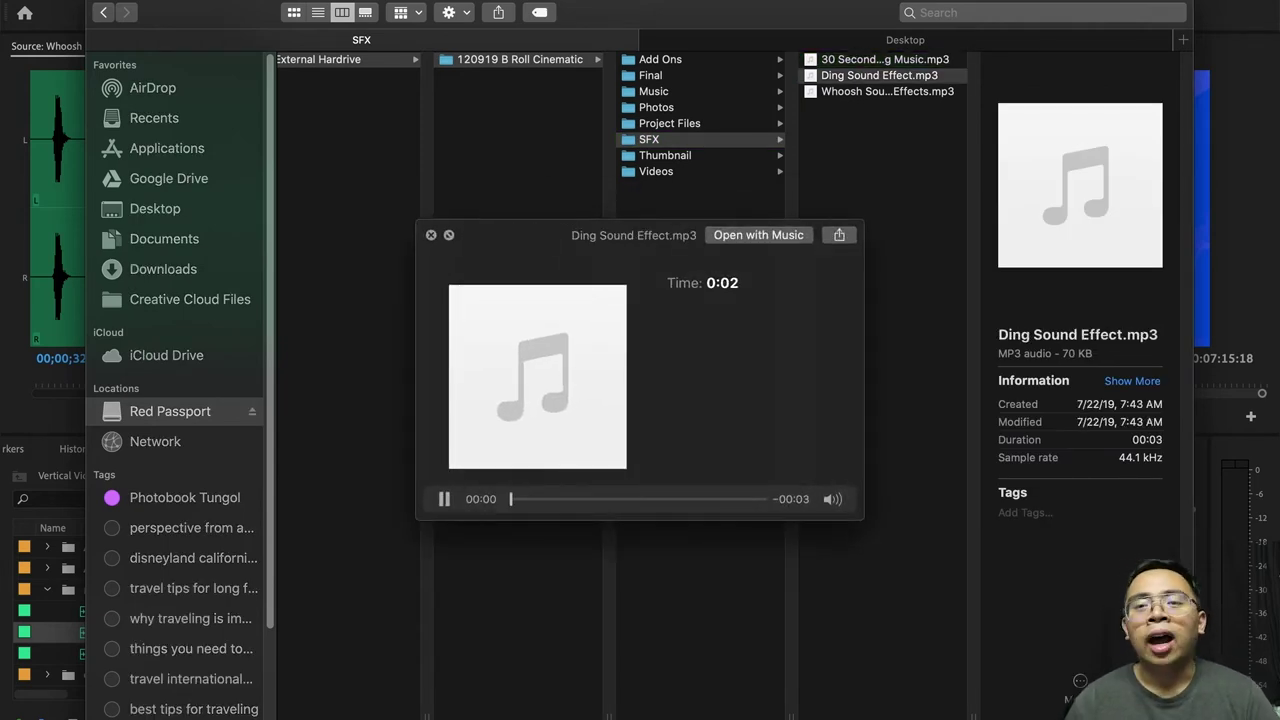
key("Down")
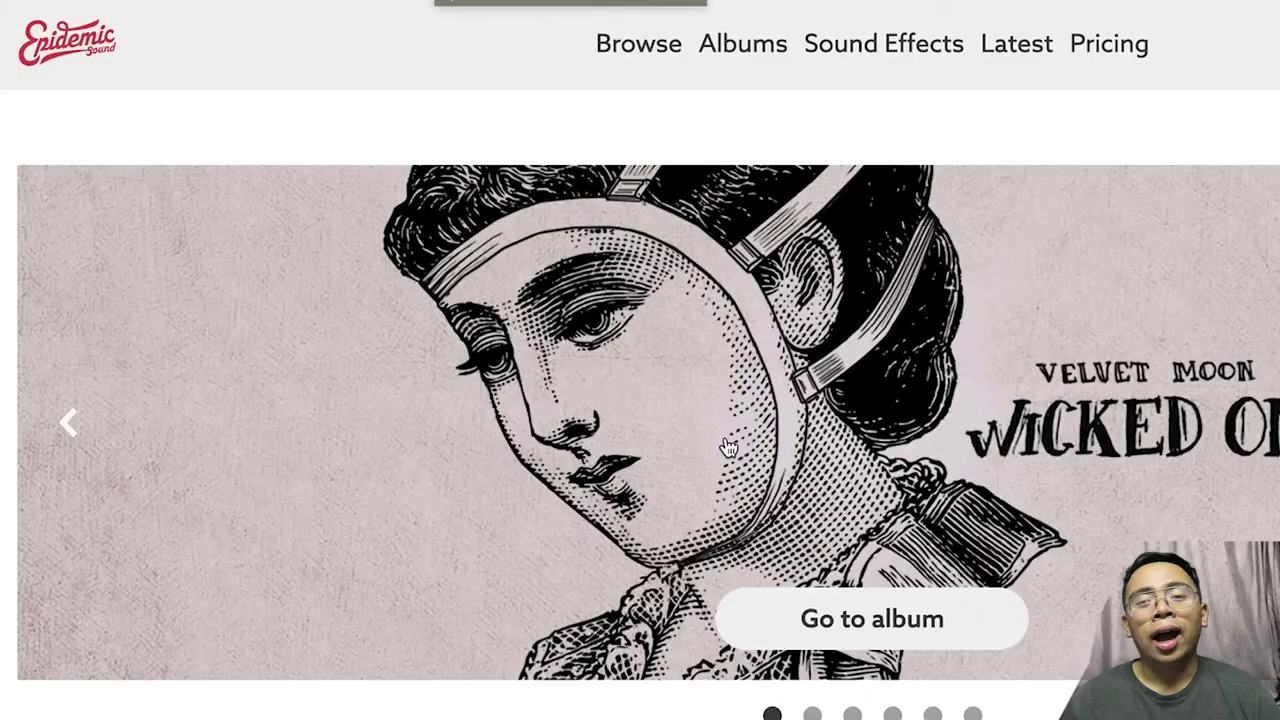
scroll(700, 406, "down", 7)
scroll(60, 460, "down", 3)
scroll(110, 290, "up", 10)
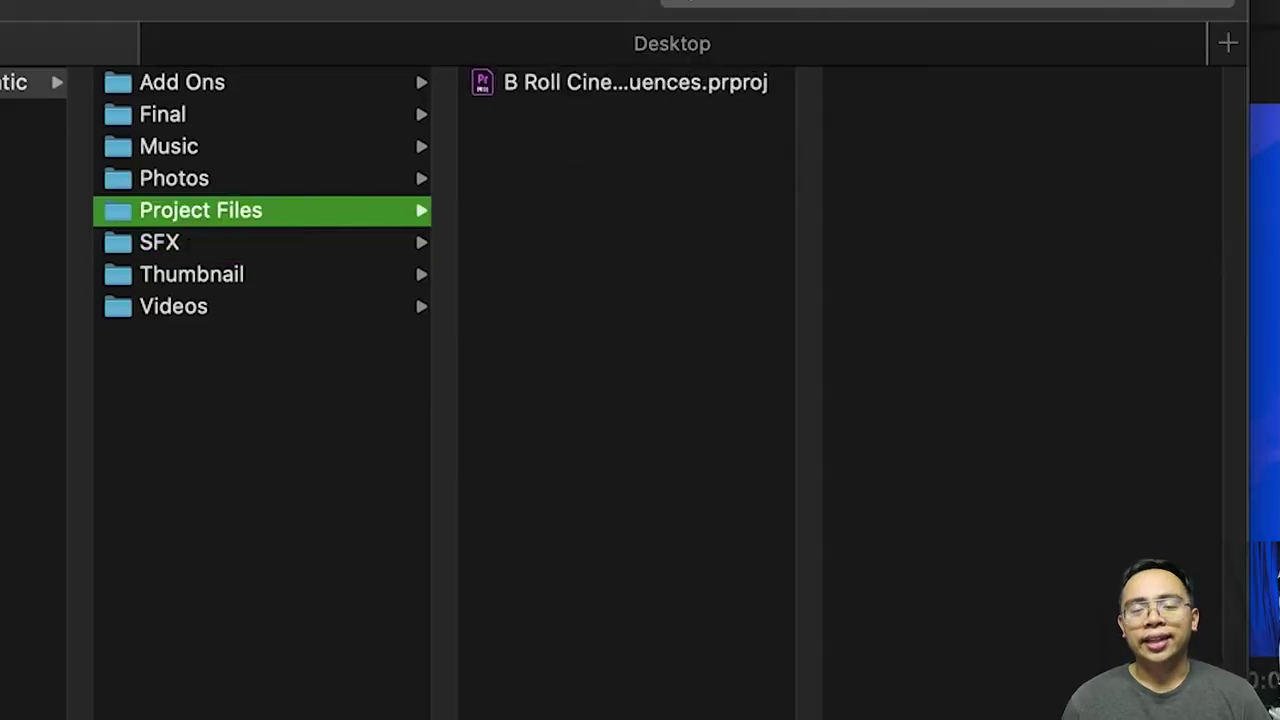
key("Up")
key("Up")
key("Up")
key("Up")
Step: Quick Look FB Post B Roll.mp4 among the Final folder's exports, then return to Final
key("Right")
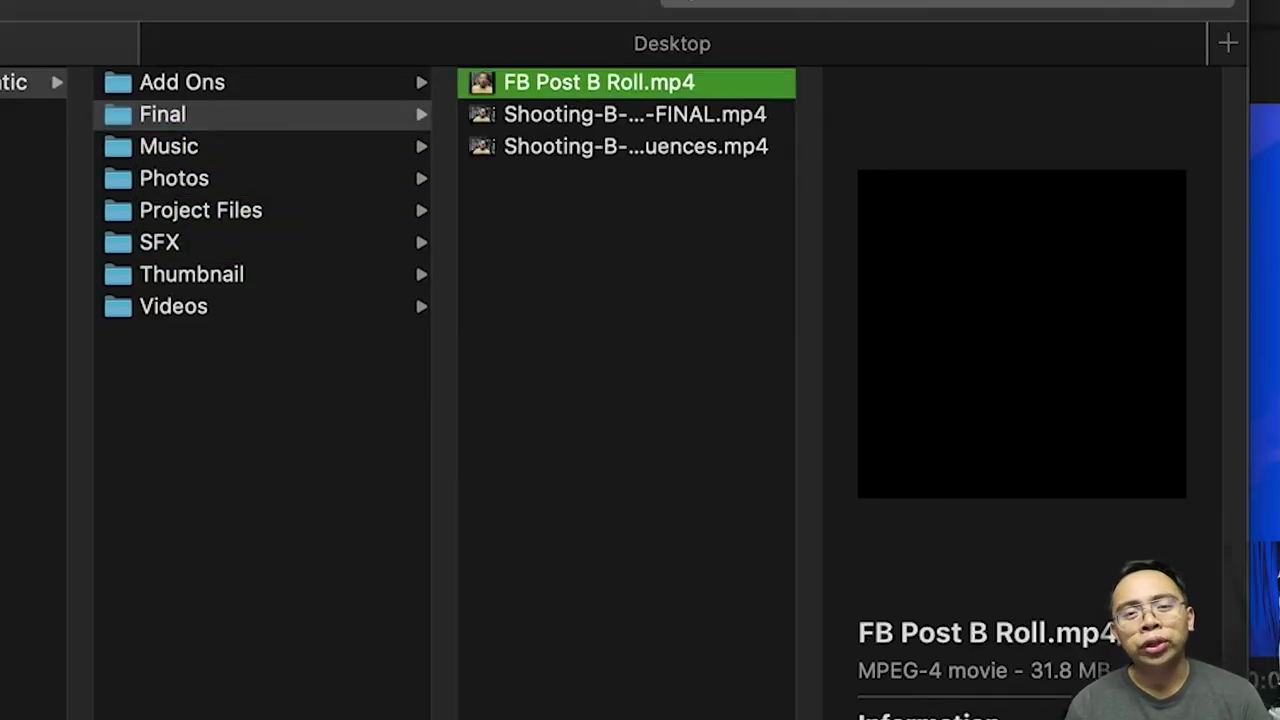
key("Down")
key("Down")
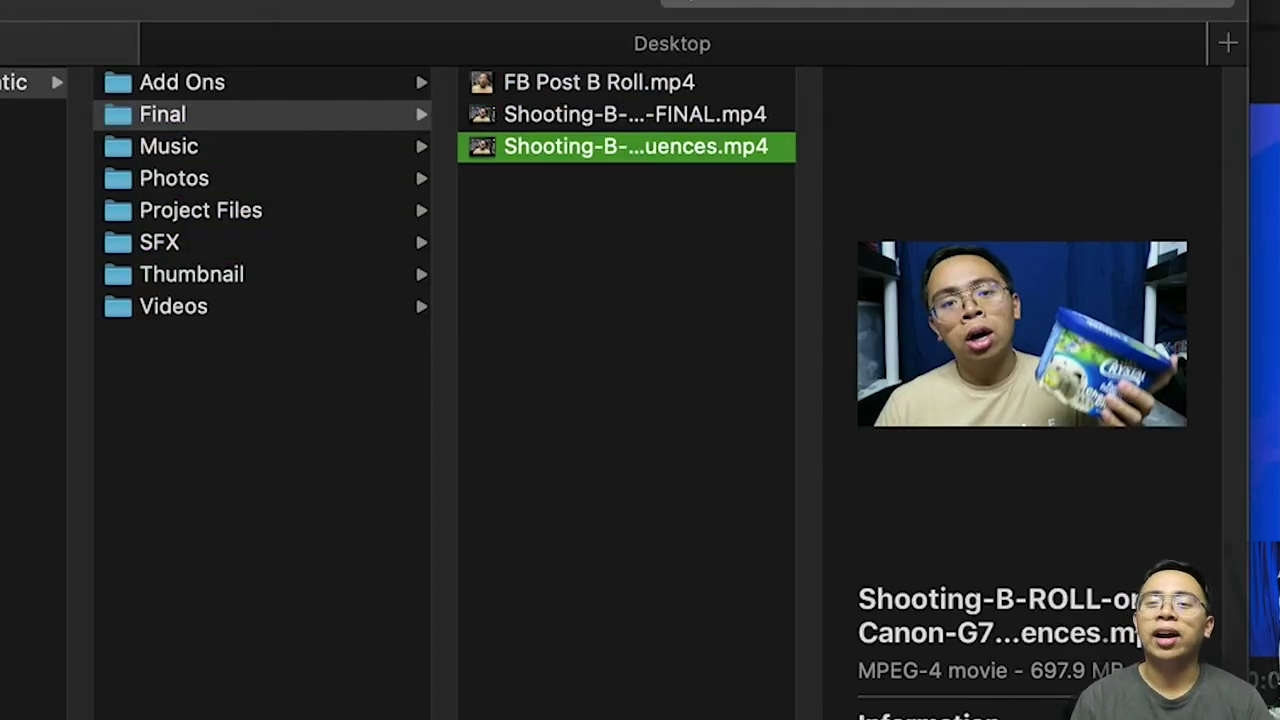
key("Up")
key("Up")
key("space")
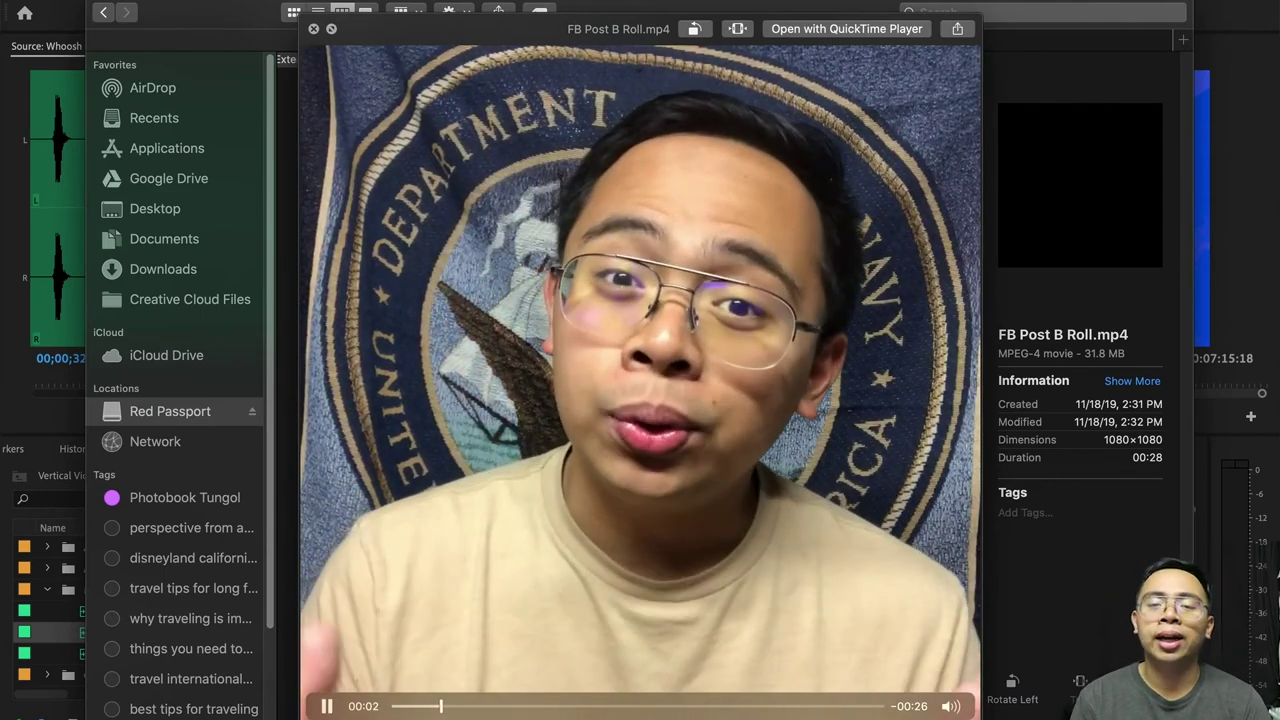
key("space")
key("Down")
key("Down")
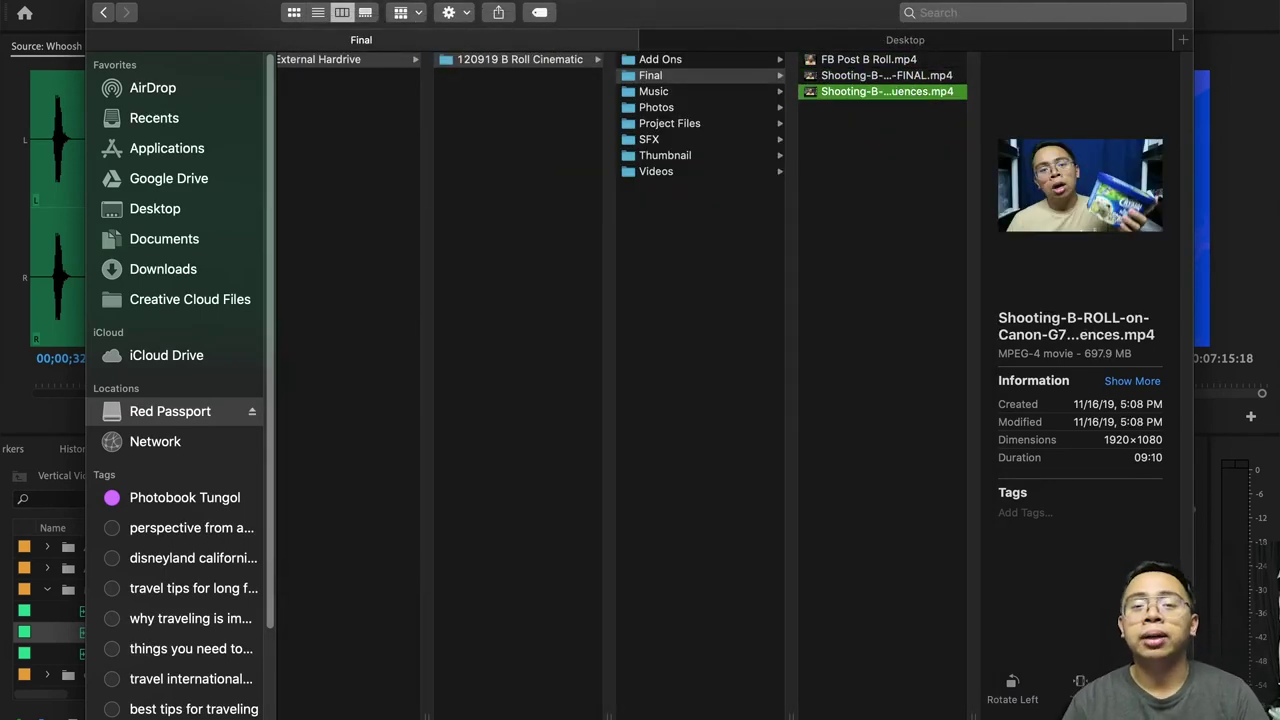
key("Left")
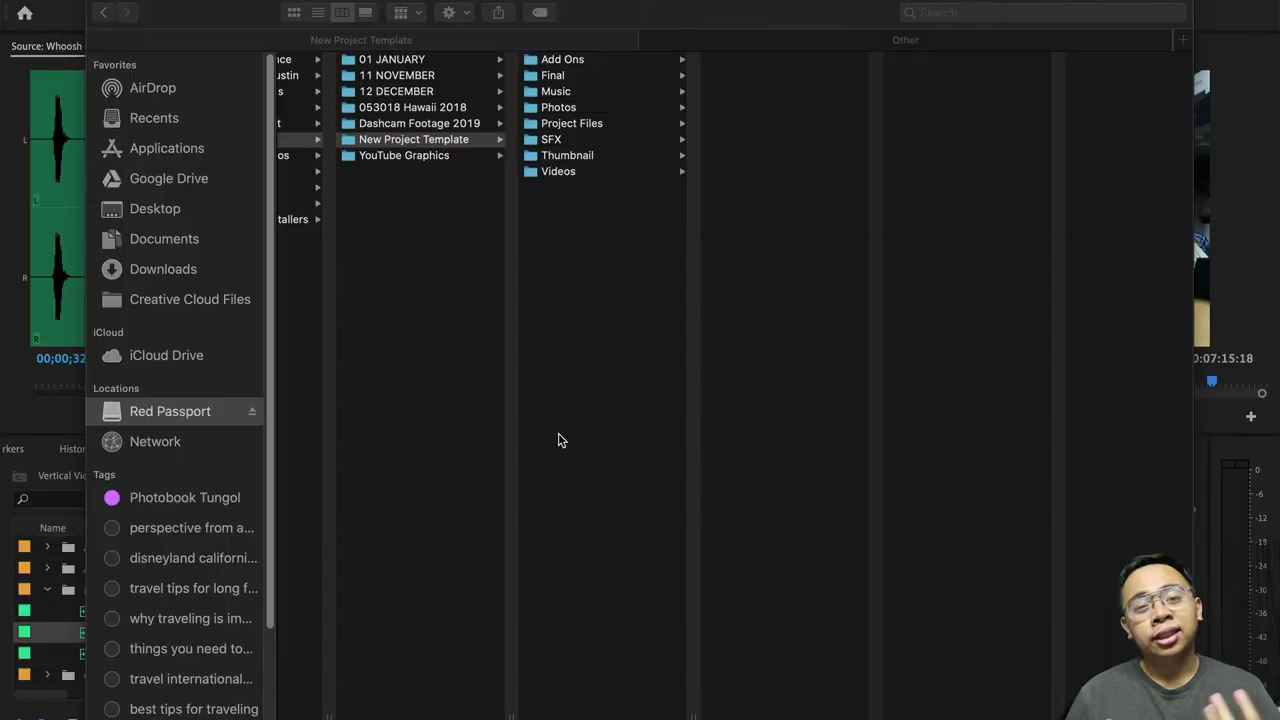
Step: Paste a copy of New Project Template into 01 JANUARY and rename it '010120 First Video of 2020'
left_click(470, 143)
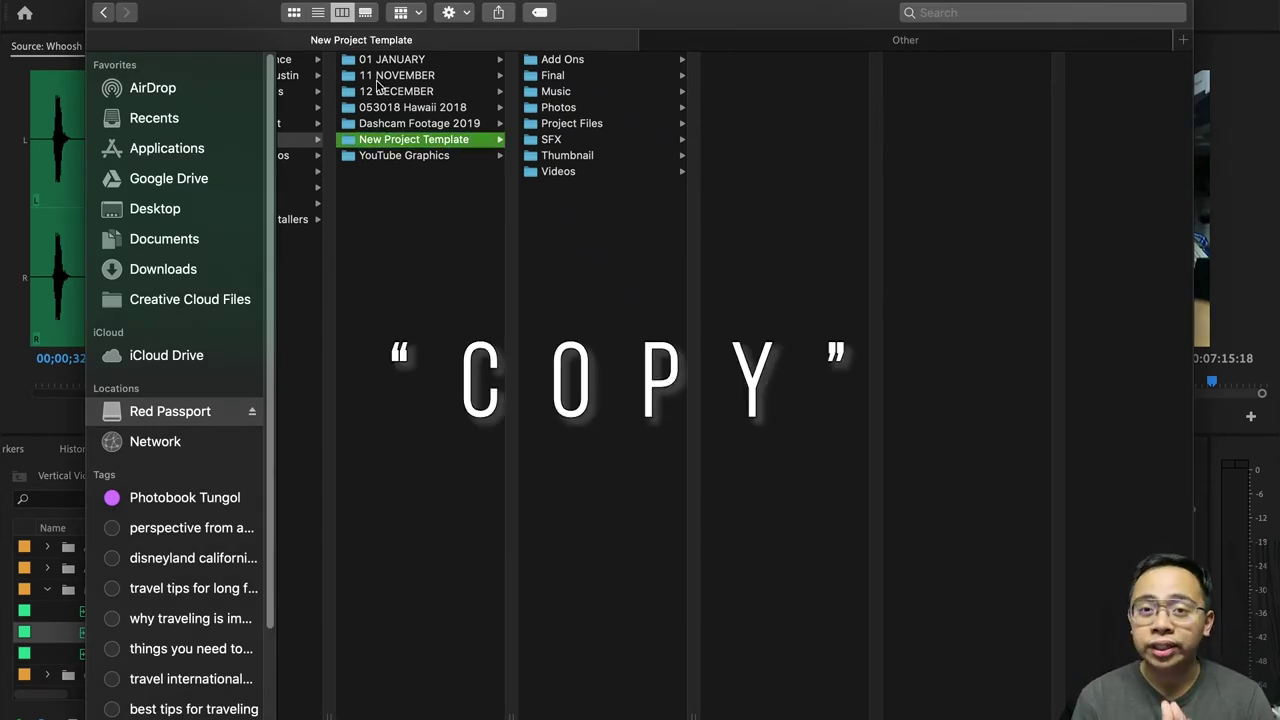
left_click(406, 61)
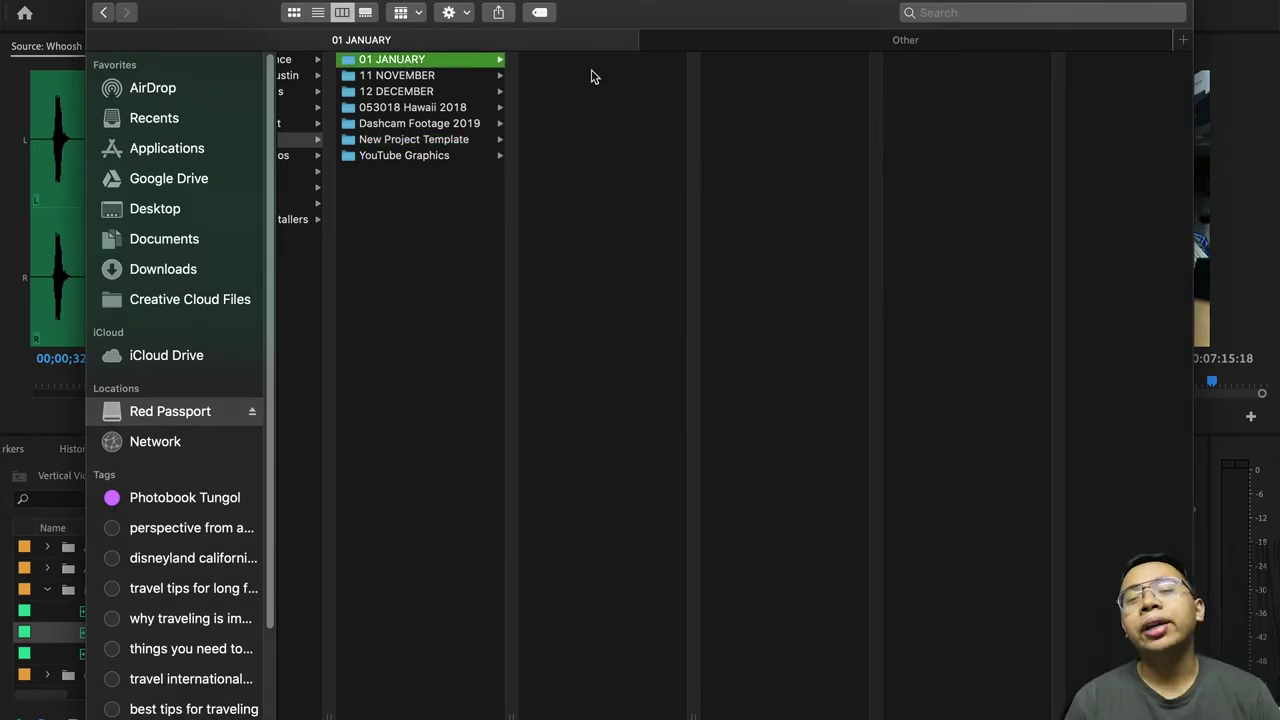
key("super+v")
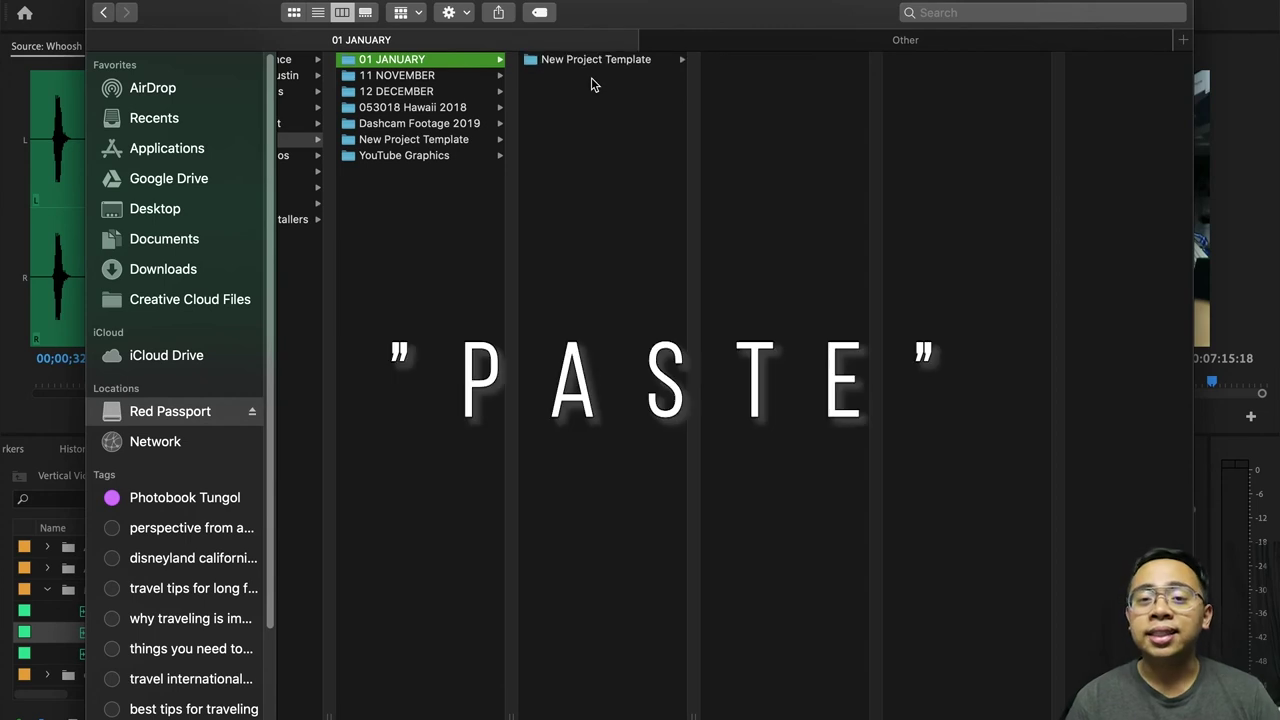
left_click(643, 64)
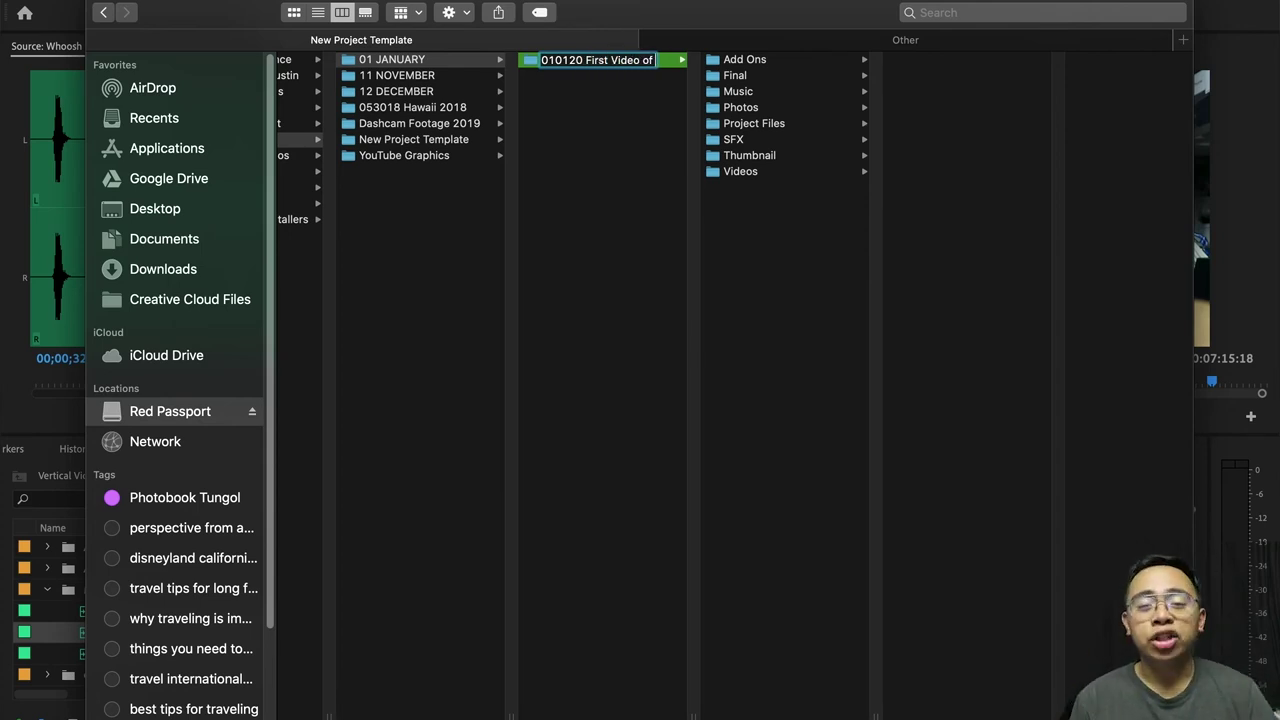
left_click(612, 318)
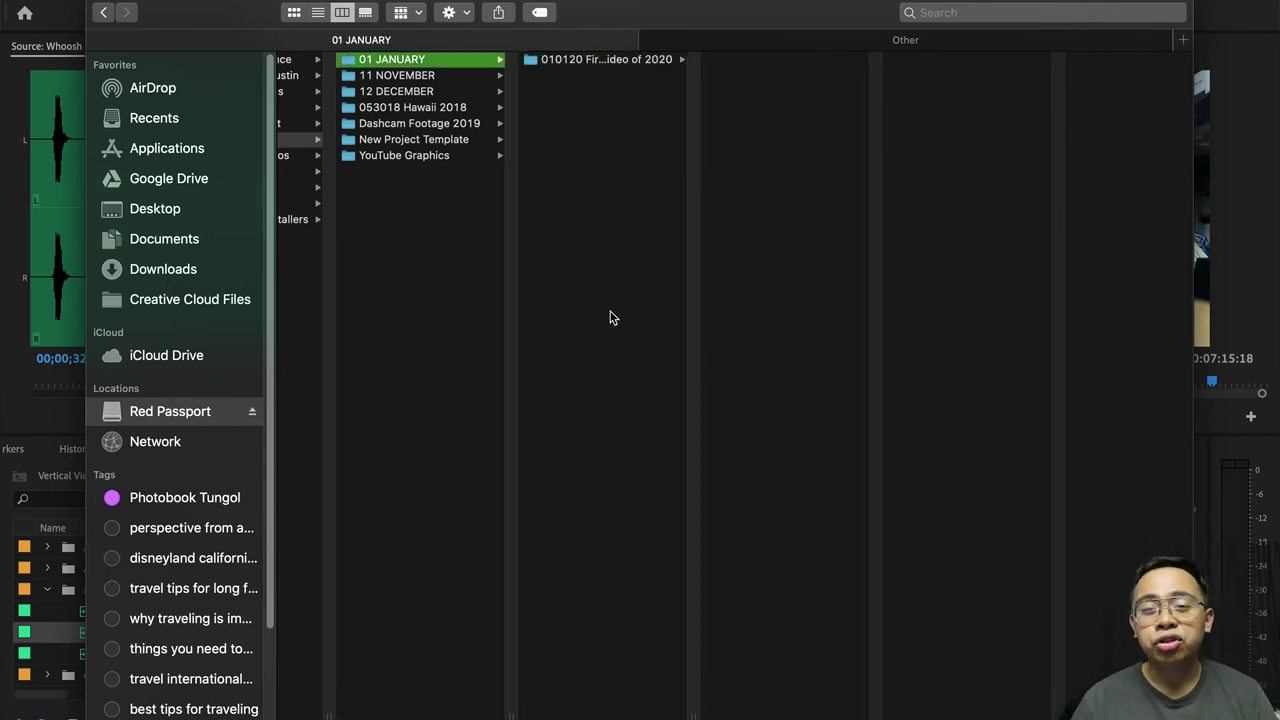